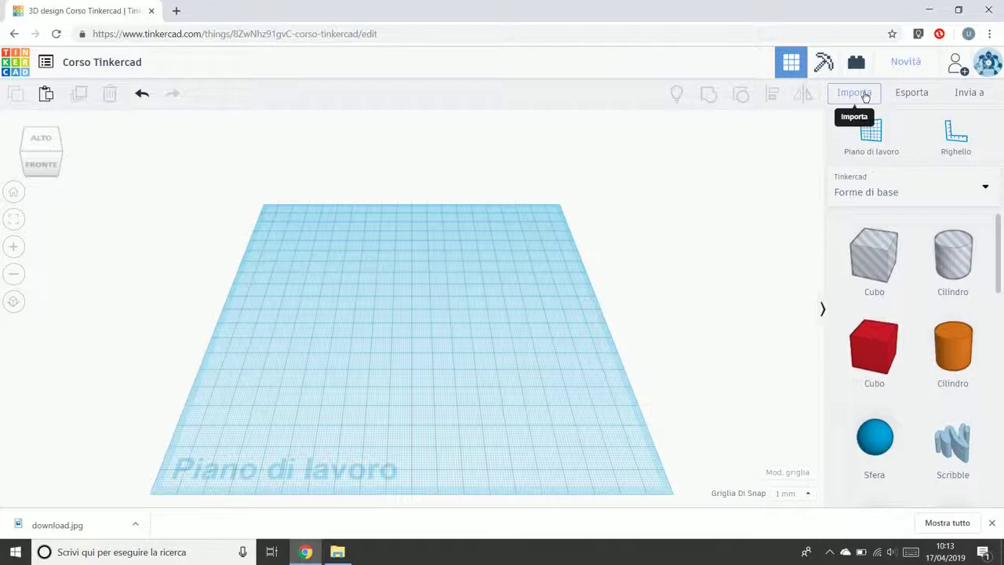
Step: Load the Toscana SVG file from the desktop as a shape import
{"action": "left_click", "coordinate": [863, 93]}
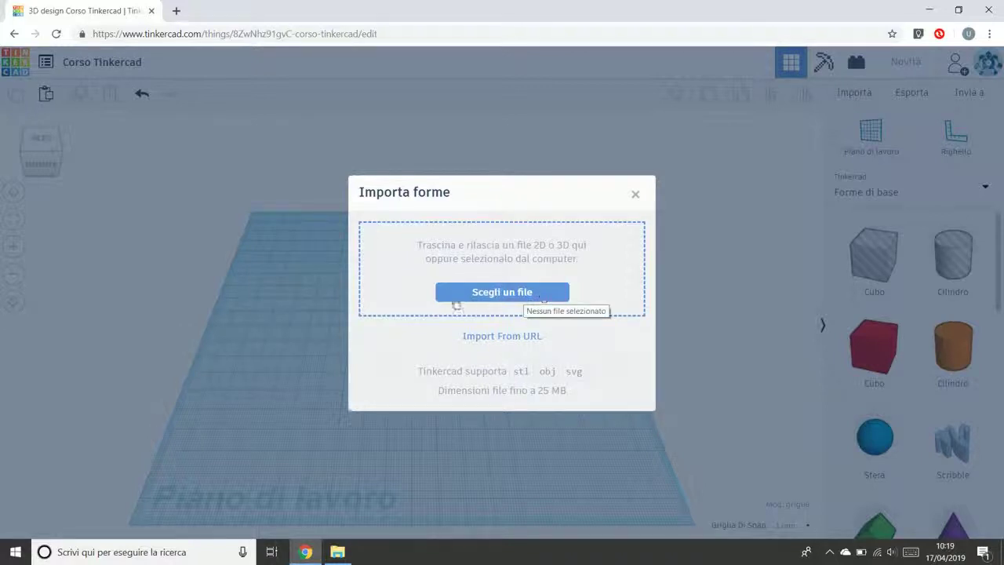
{"action": "left_click", "coordinate": [502, 294]}
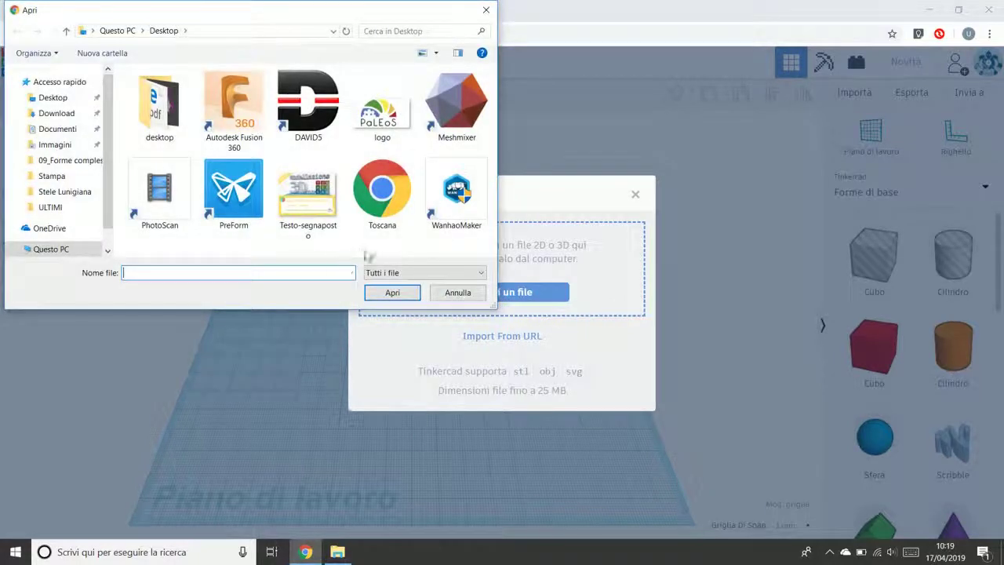
{"action": "left_click", "coordinate": [382, 192]}
{"action": "left_click", "coordinate": [392, 292]}
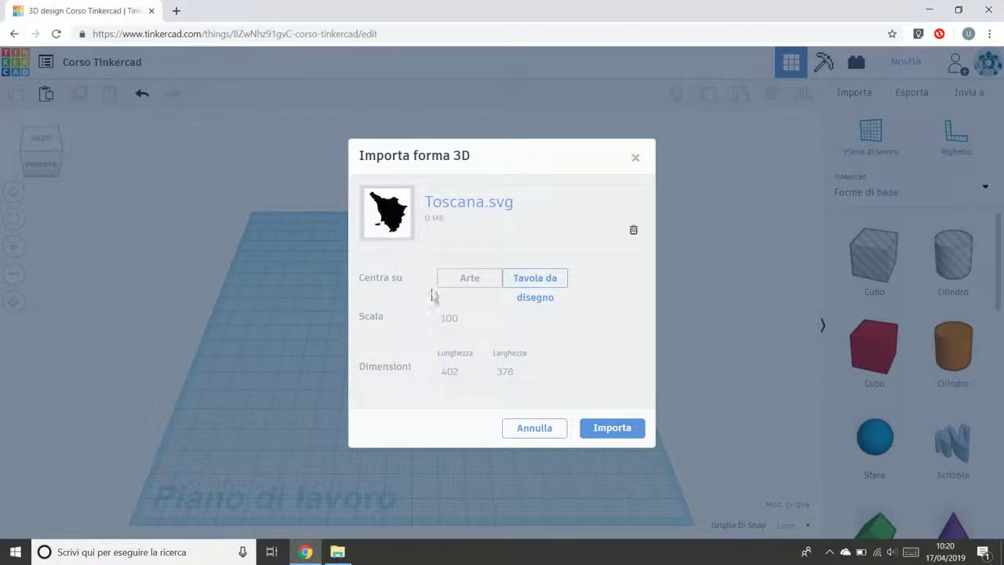
Step: Try an import scale of 1000 and highlight the text of the size warning
{"action": "left_click", "coordinate": [466, 315]}
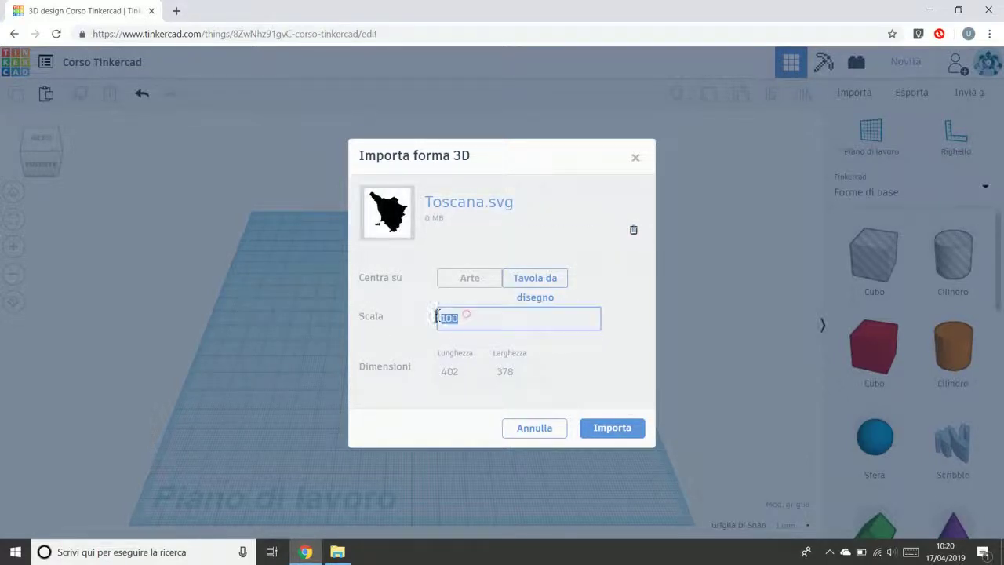
{"action": "left_click", "coordinate": [411, 316]}
{"action": "left_click", "coordinate": [441, 314]}
{"action": "left_click", "coordinate": [464, 316]}
{"action": "left_click", "coordinate": [462, 373]}
{"action": "double_click", "coordinate": [452, 372]}
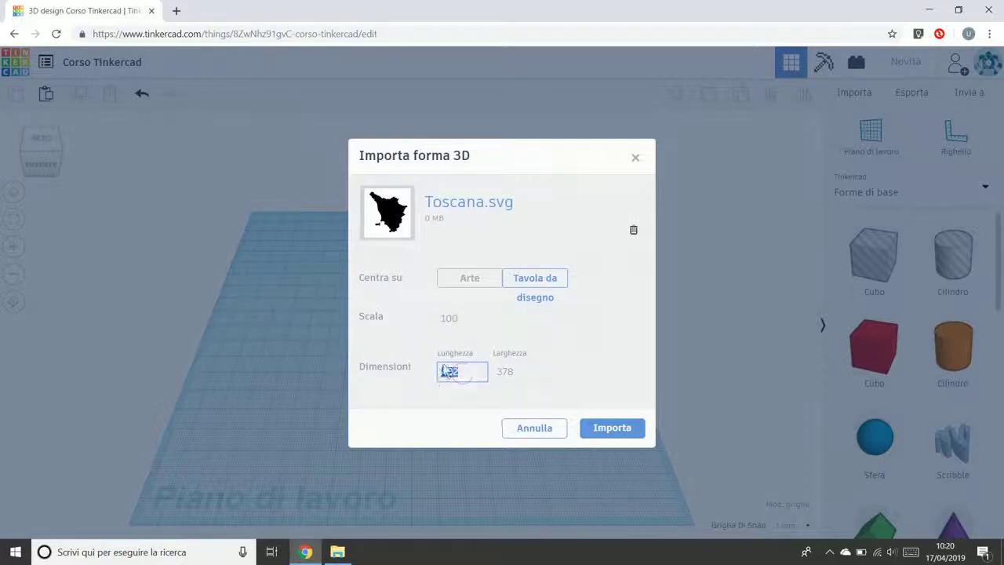
{"action": "left_click", "coordinate": [473, 314]}
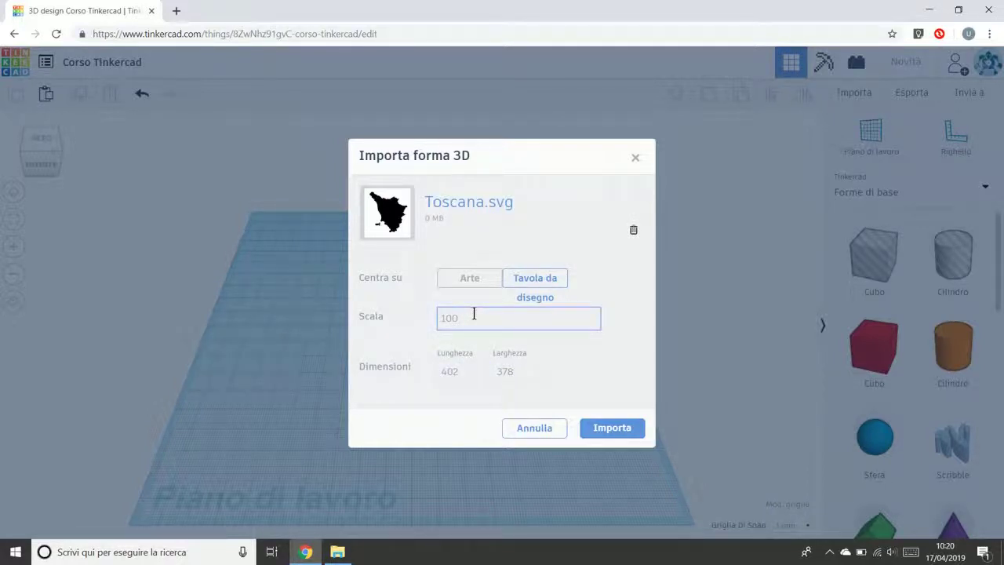
{"action": "type", "text": "0"}
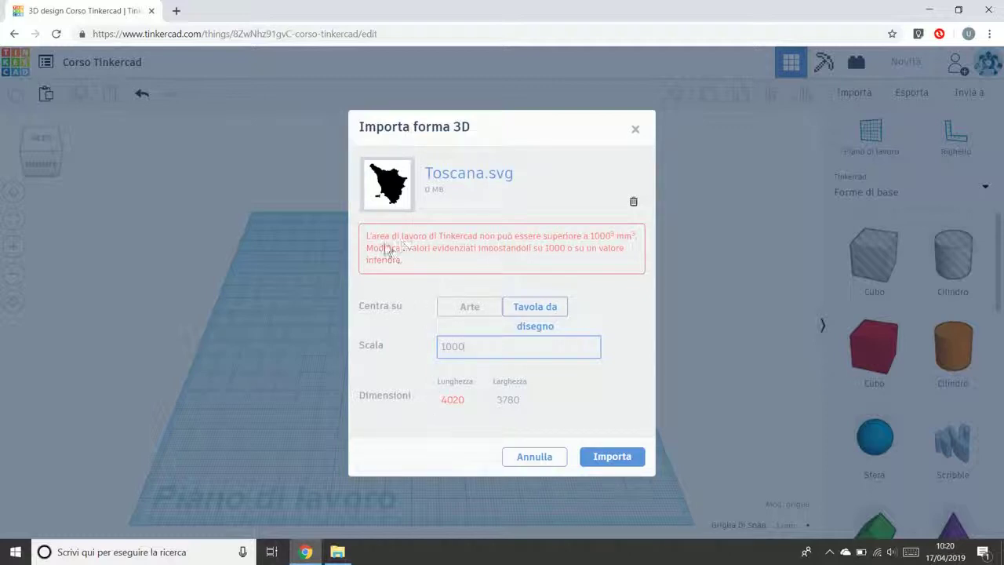
{"action": "left_click_drag", "start_coordinate": [366, 235], "coordinate": [419, 268]}
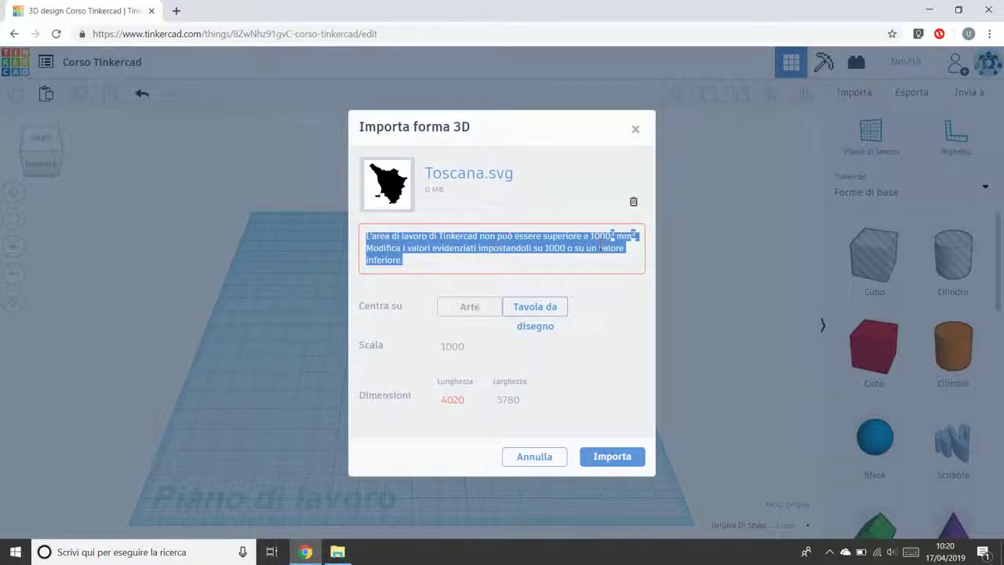
{"action": "left_click", "coordinate": [634, 262]}
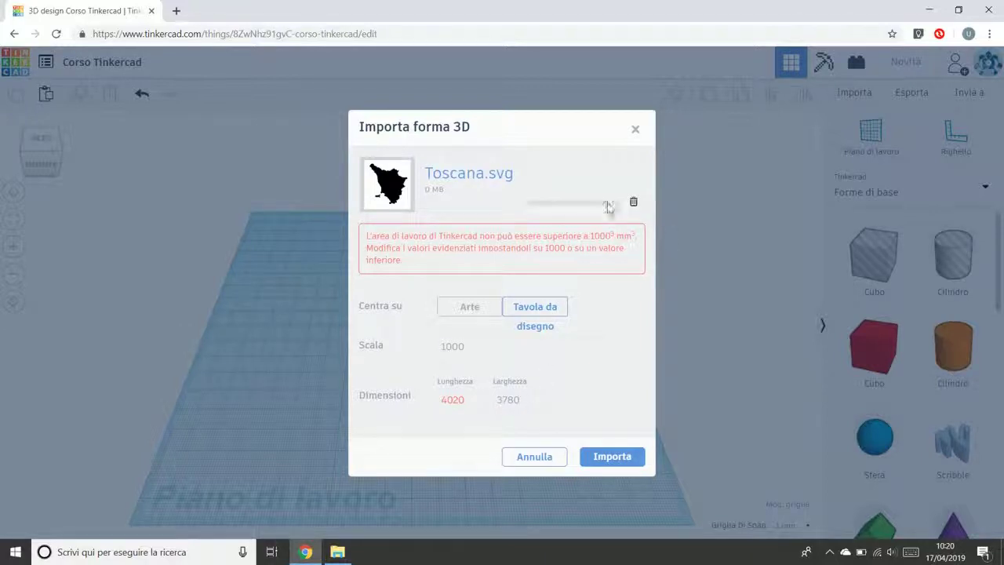
Step: Set the imported shape's length to 200 mm and import it onto the workplane
{"action": "left_click", "coordinate": [476, 398]}
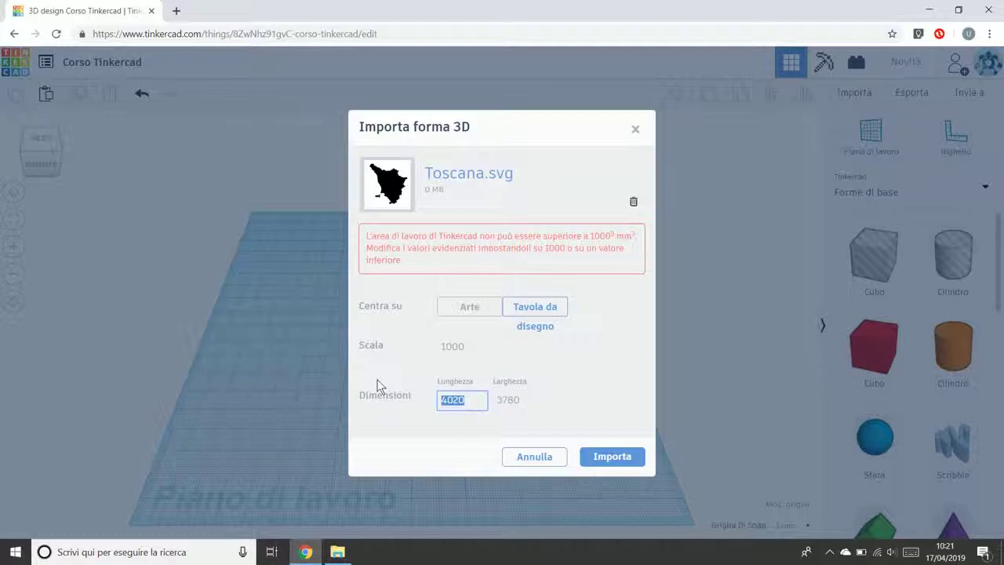
{"action": "left_click", "coordinate": [615, 381]}
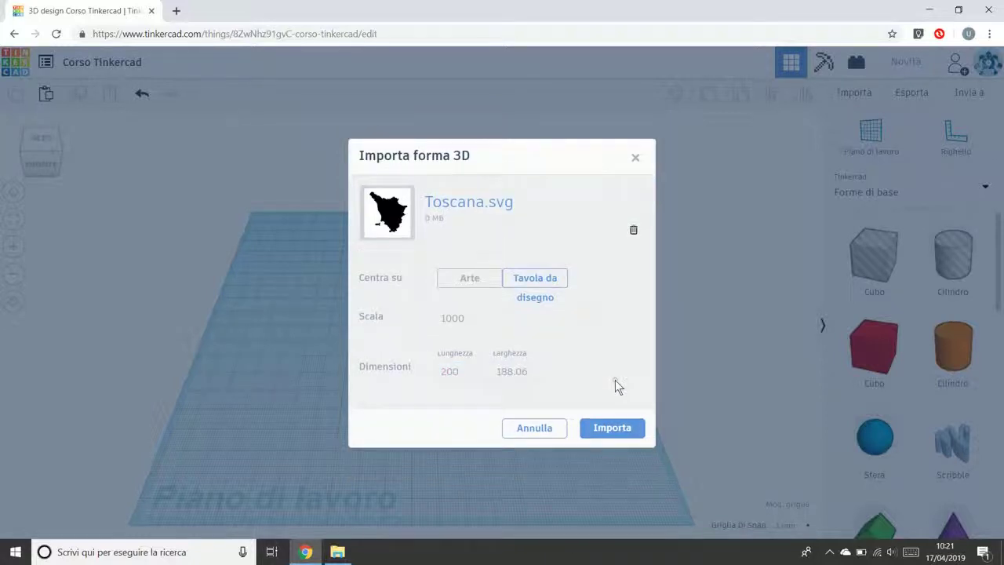
{"action": "left_click", "coordinate": [451, 371]}
{"action": "key", "text": "BackSpace"}
{"action": "type", "text": "0"}
{"action": "left_click_drag", "start_coordinate": [494, 378], "coordinate": [541, 371]}
{"action": "left_click", "coordinate": [611, 428]}
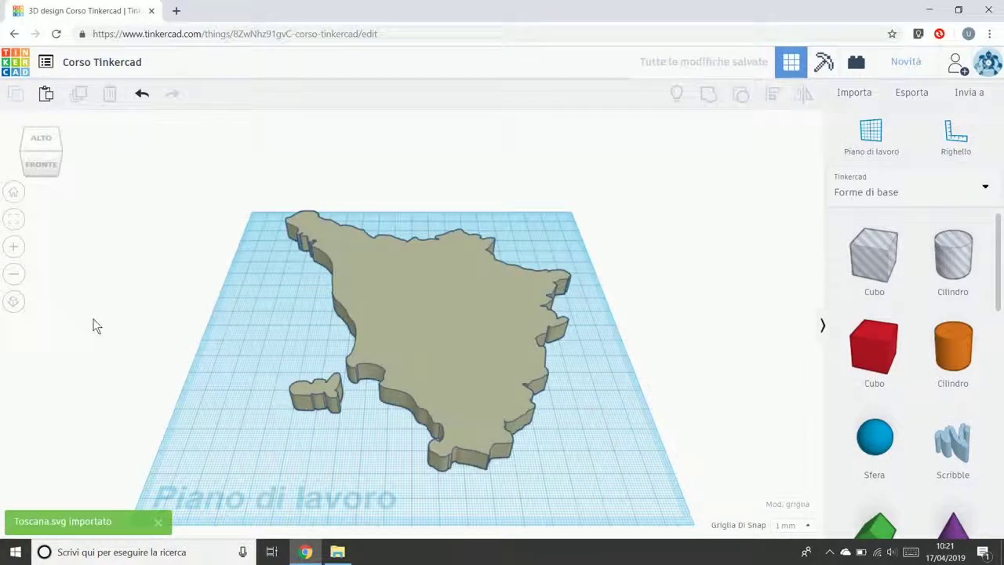
Step: Move the Tuscany shape about 3 mm to the left and 5 mm toward the front of the workplane
{"action": "right_click_drag", "start_coordinate": [537, 301], "coordinate": [426, 370]}
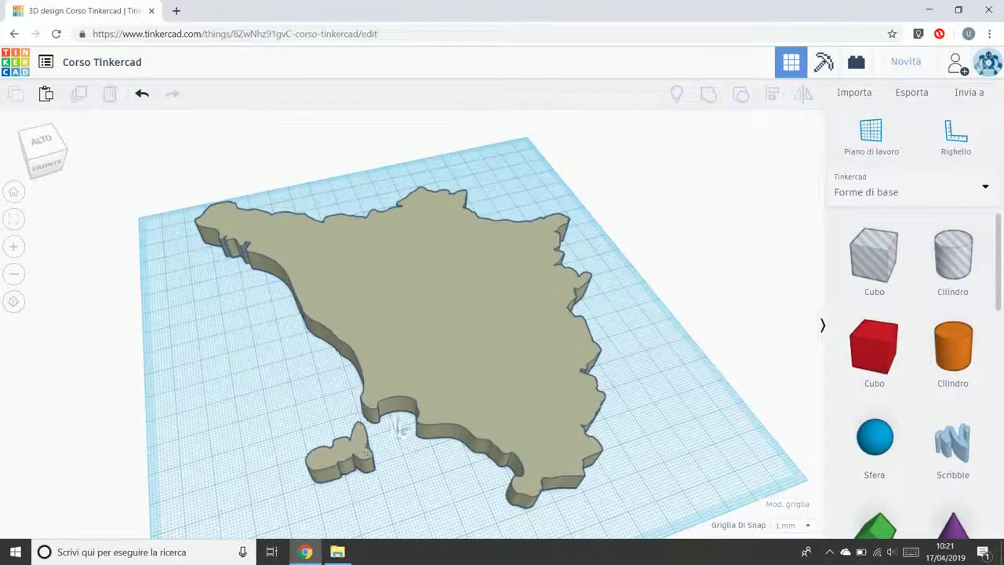
{"action": "right_click_drag", "start_coordinate": [521, 520], "coordinate": [428, 415]}
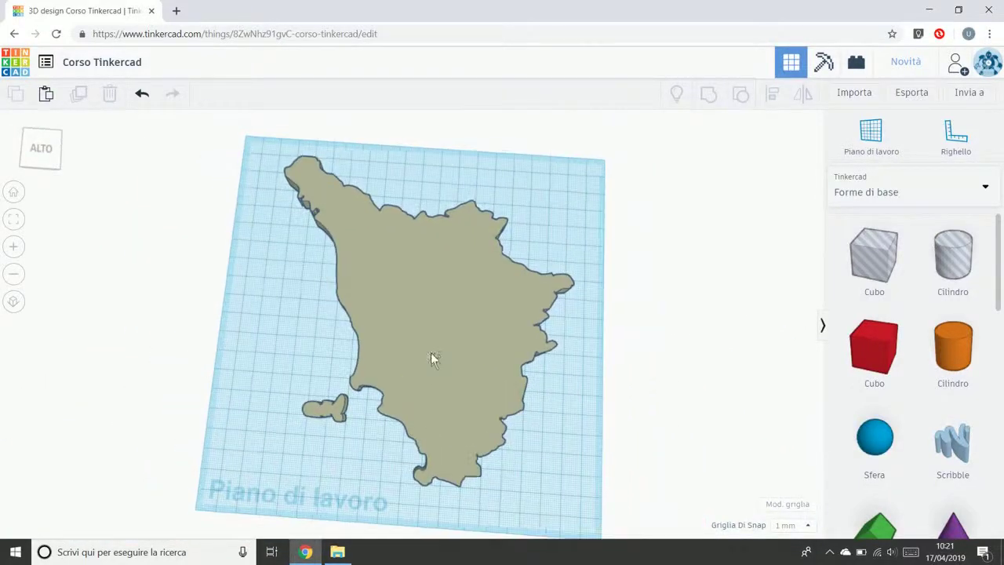
{"action": "mouse_move", "coordinate": [415, 365]}
{"action": "left_mouse_down"}
{"action": "mouse_move", "coordinate": [513, 360]}
{"action": "mouse_move", "coordinate": [510, 304]}
{"action": "mouse_move", "coordinate": [385, 233]}
{"action": "mouse_move", "coordinate": [246, 227]}
{"action": "mouse_move", "coordinate": [131, 420]}
{"action": "mouse_move", "coordinate": [440, 468]}
{"action": "mouse_move", "coordinate": [410, 360]}
{"action": "mouse_move", "coordinate": [406, 377]}
{"action": "left_mouse_up"}
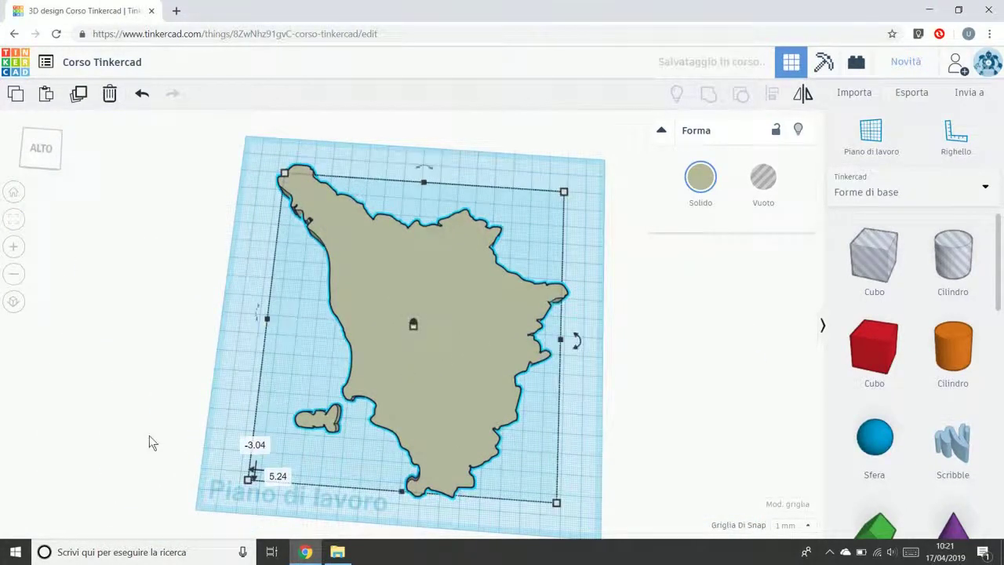
{"action": "right_click_drag", "start_coordinate": [149, 435], "coordinate": [221, 487]}
{"action": "mouse_move", "coordinate": [246, 492]}
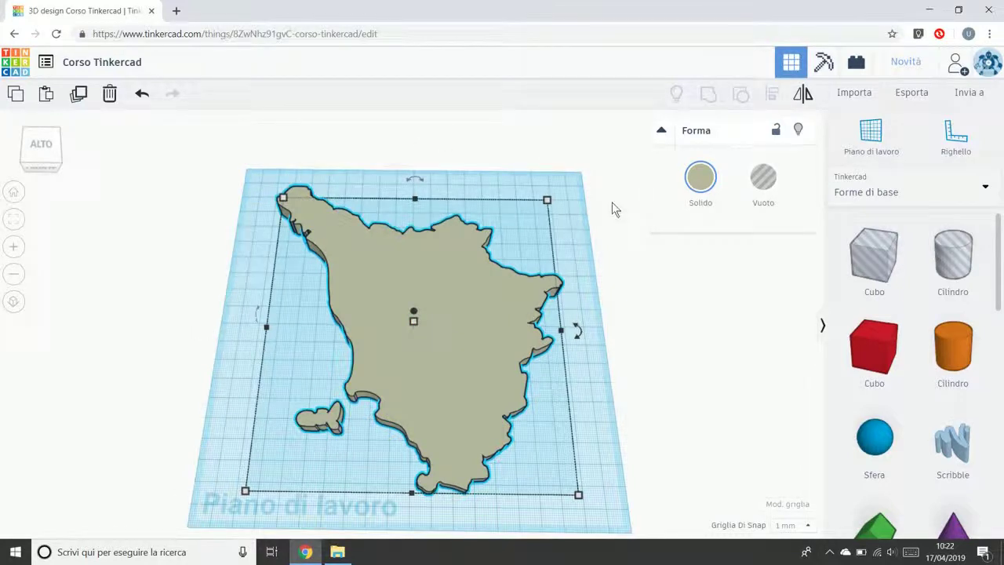
Step: Colour the Tuscany shape bright yellow using the preset colours
{"action": "left_click", "coordinate": [700, 177]}
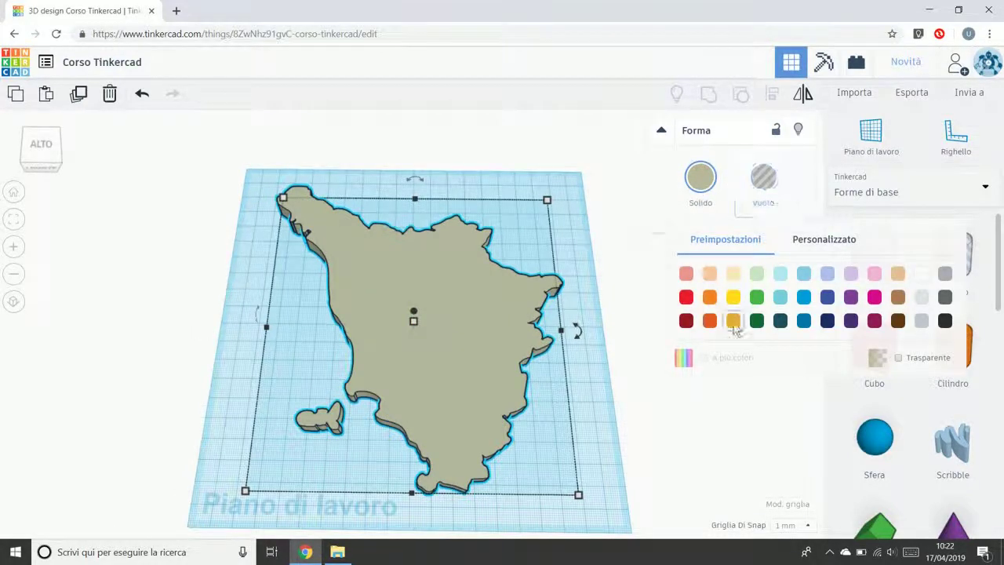
{"action": "left_click", "coordinate": [732, 297]}
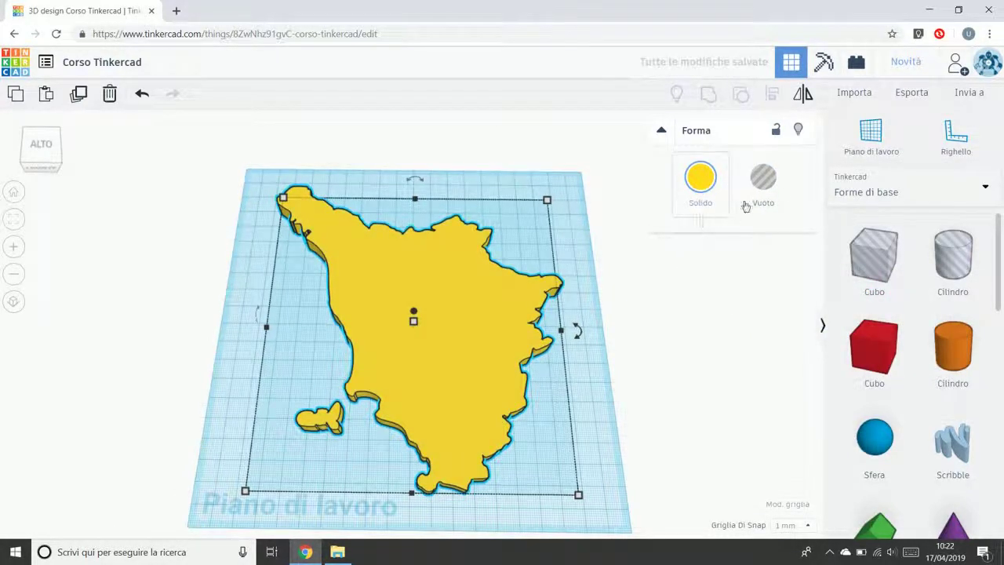
Step: Try the Tuscany shape as a hole and return it to solid
{"action": "left_click", "coordinate": [762, 179]}
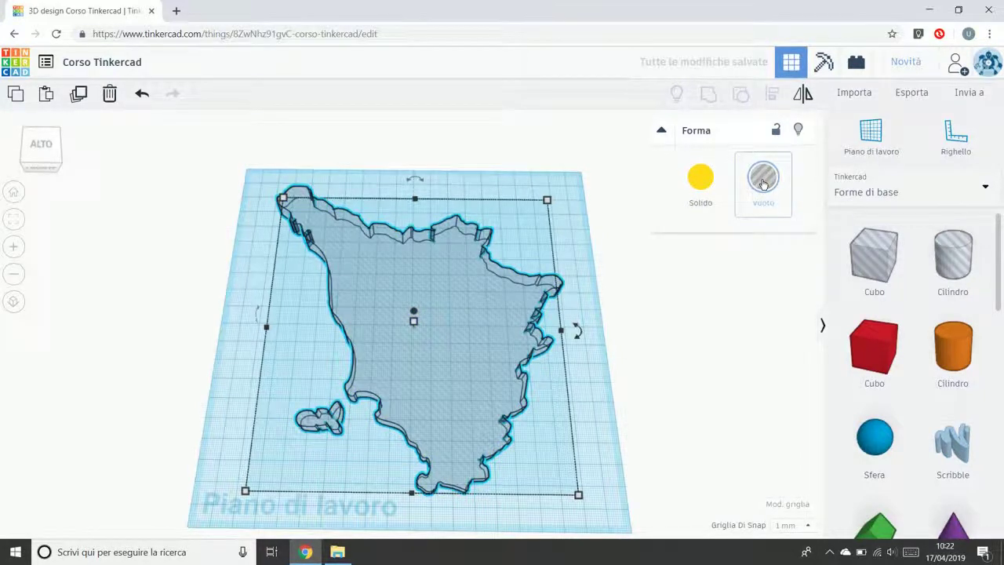
{"action": "scroll", "coordinate": [714, 369], "scroll_direction": "down", "scroll_amount": 3}
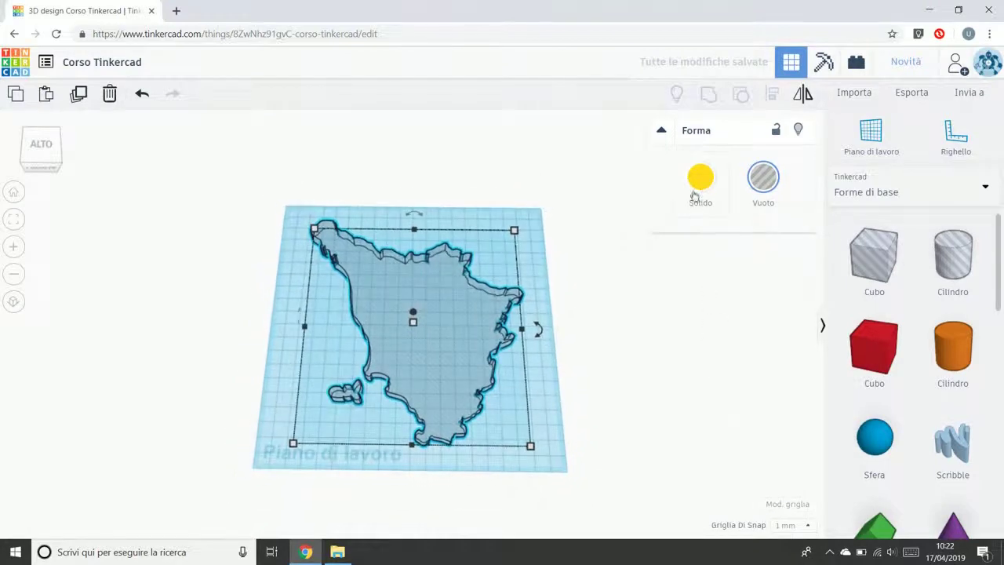
{"action": "left_click", "coordinate": [701, 177]}
Step: Save the yellow shape as a reusable solid part named "Toscana" in Raccolta di parti and deselect it
{"action": "left_click", "coordinate": [963, 196]}
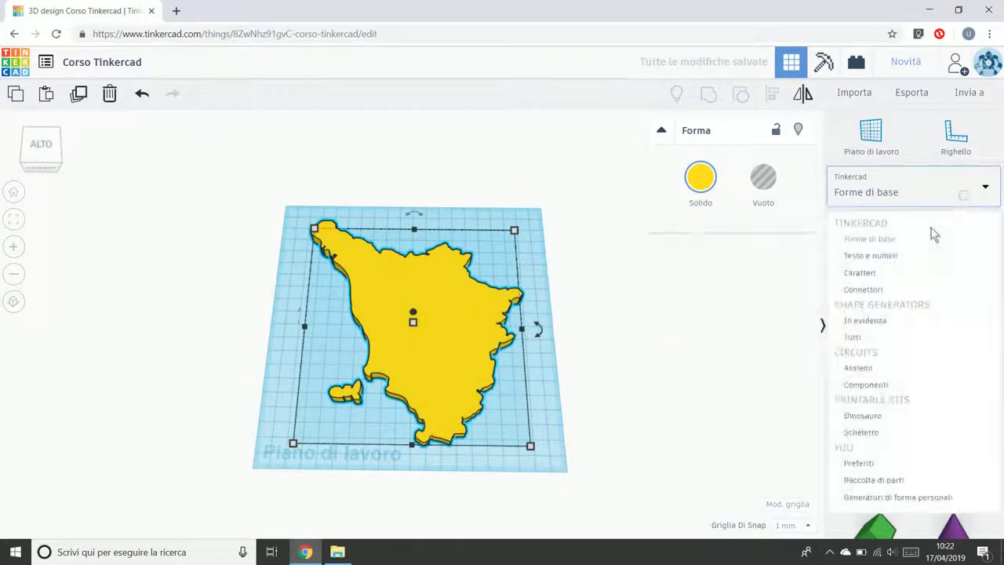
{"action": "left_click", "coordinate": [876, 464]}
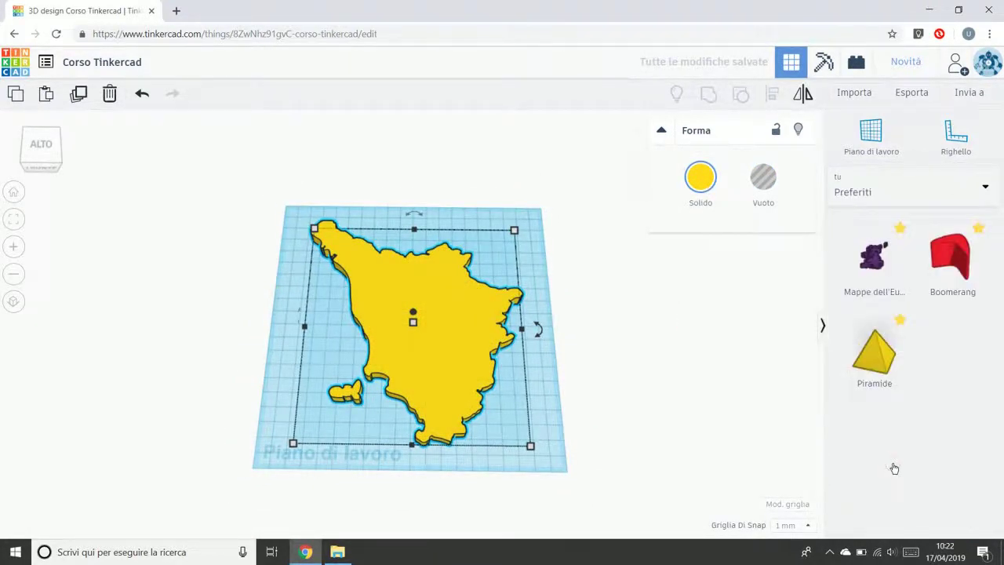
{"action": "left_click", "coordinate": [930, 192]}
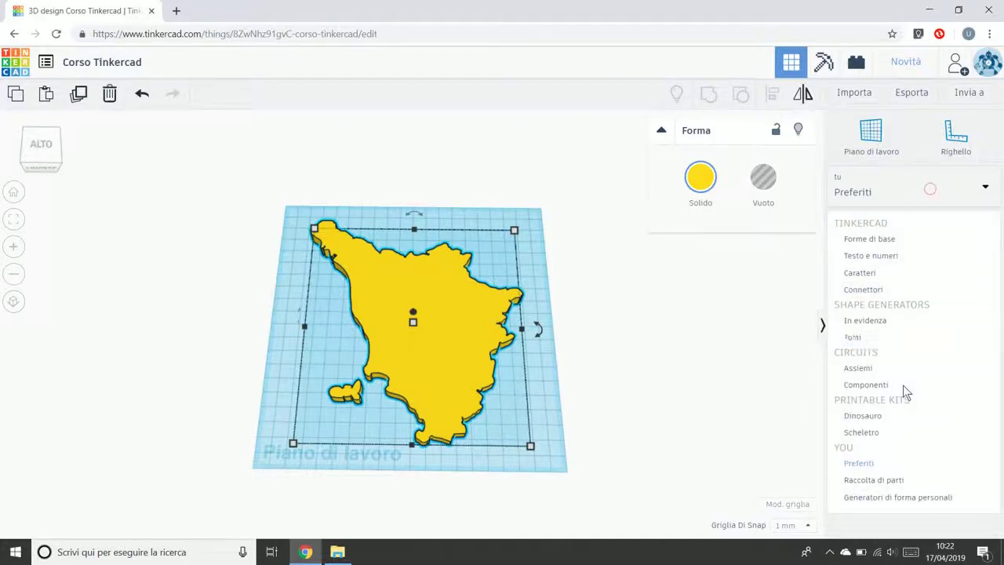
{"action": "left_click", "coordinate": [905, 481]}
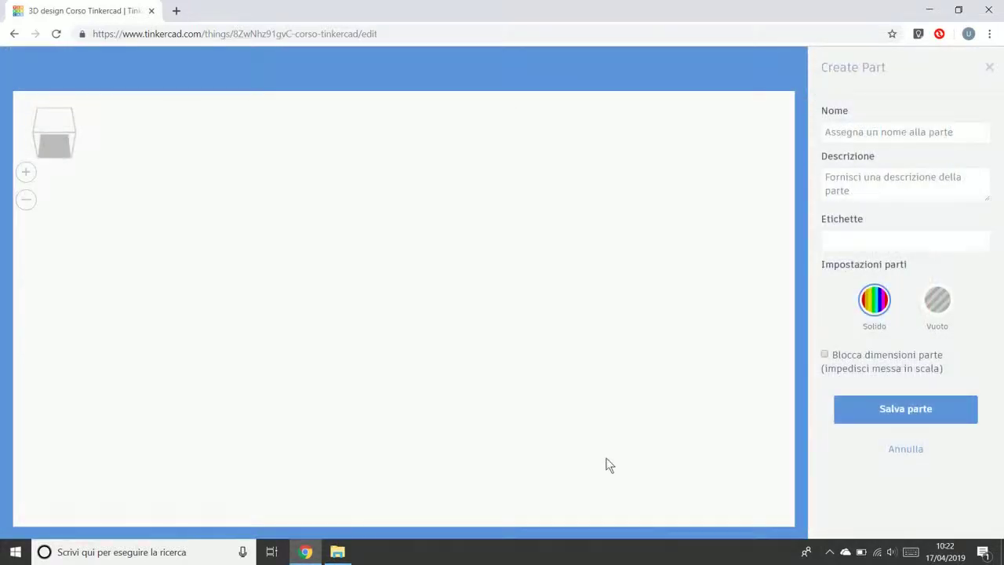
{"action": "left_click", "coordinate": [830, 135]}
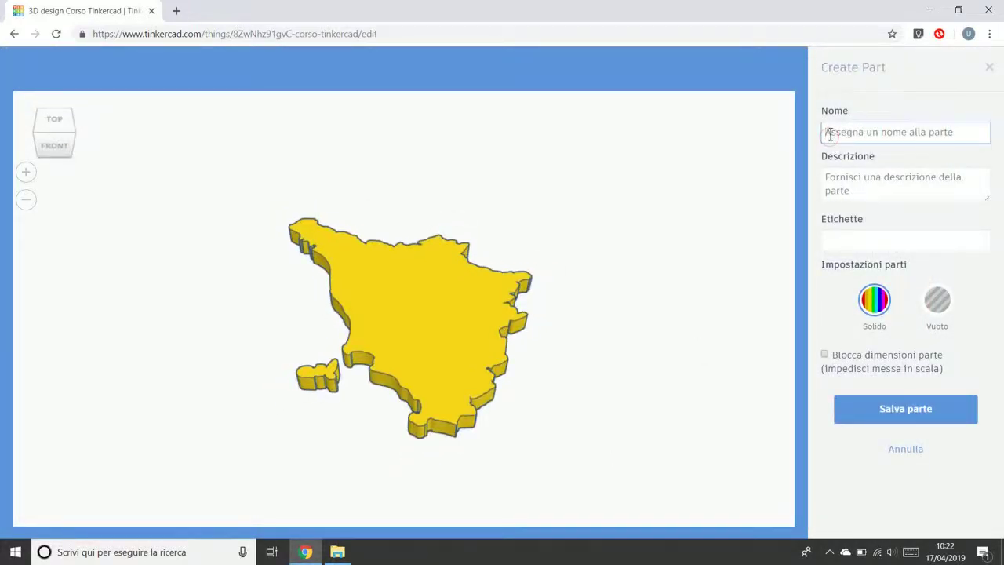
{"action": "type", "text": "Toscana"}
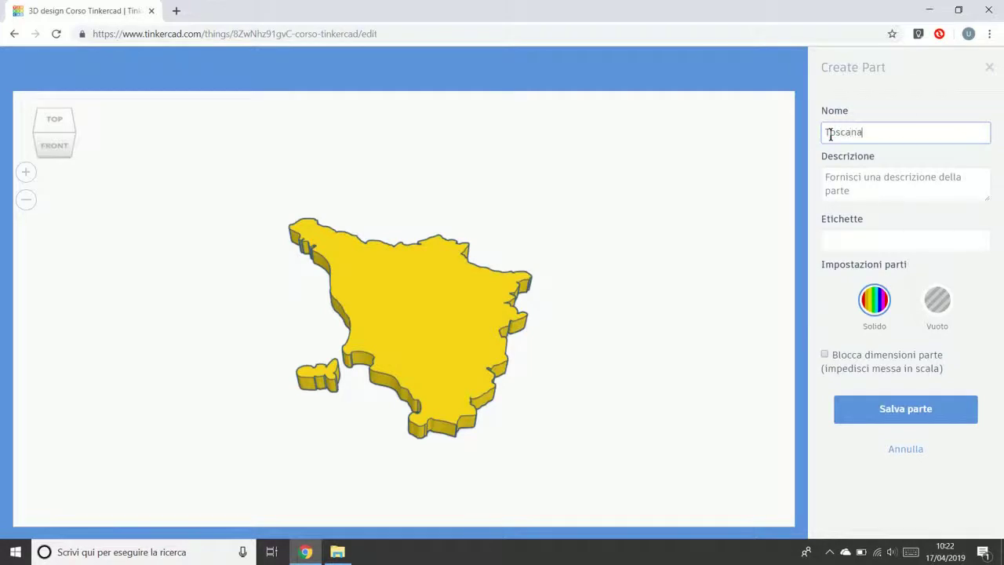
{"action": "left_click", "coordinate": [858, 401]}
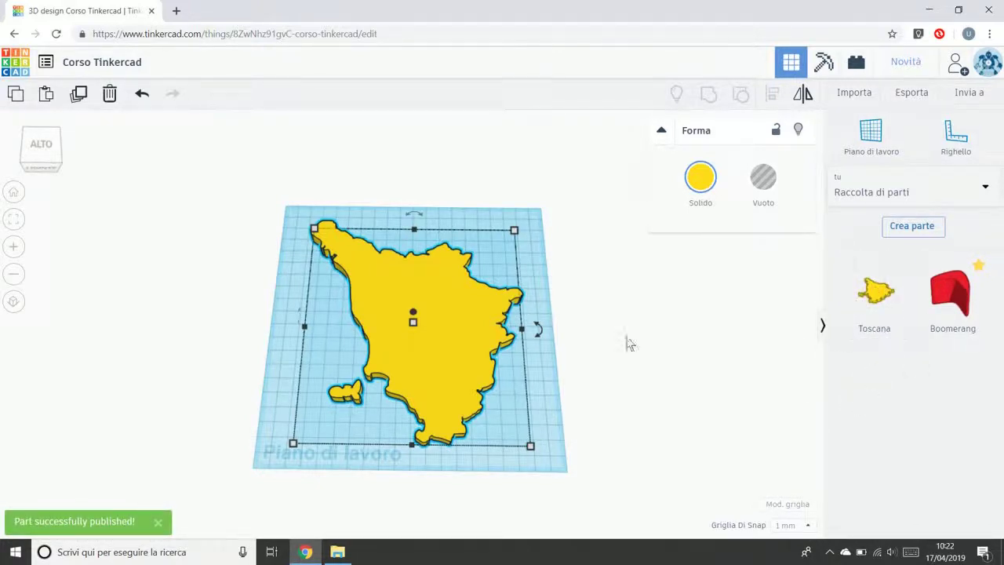
{"action": "left_click", "coordinate": [603, 463]}
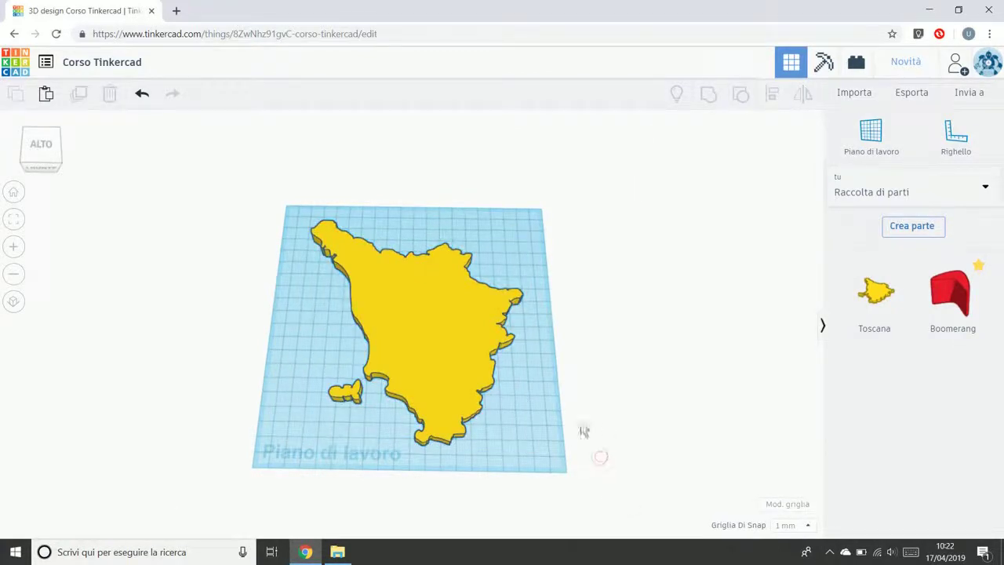